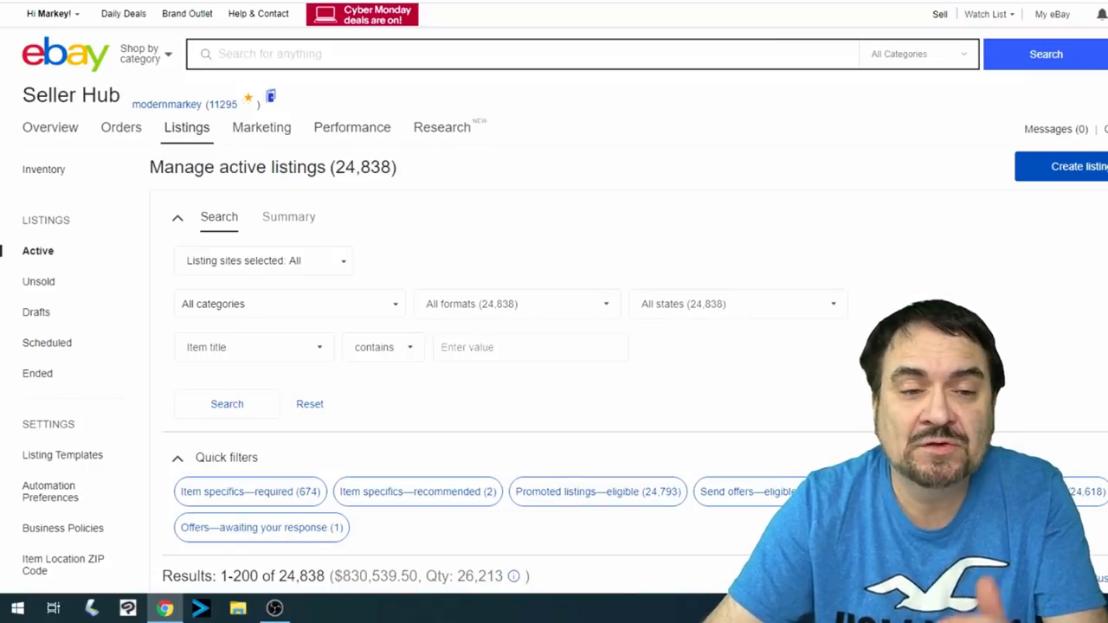
# Reload the page of active listings
pyautogui.scroll(-5, 554, 346)
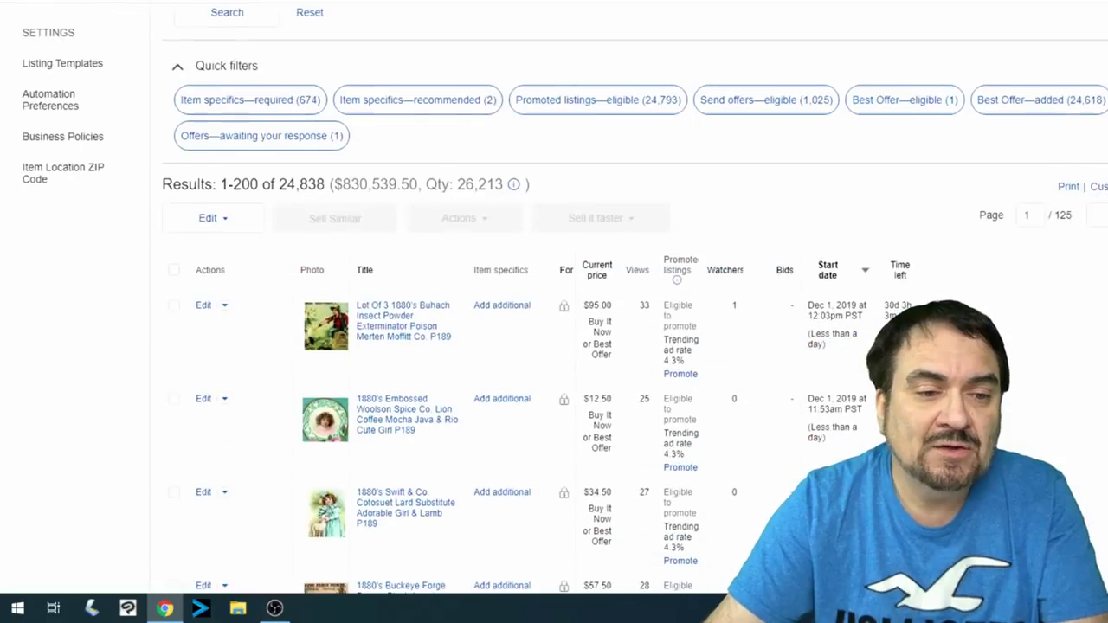
pyautogui.scroll(2, 553, 347)
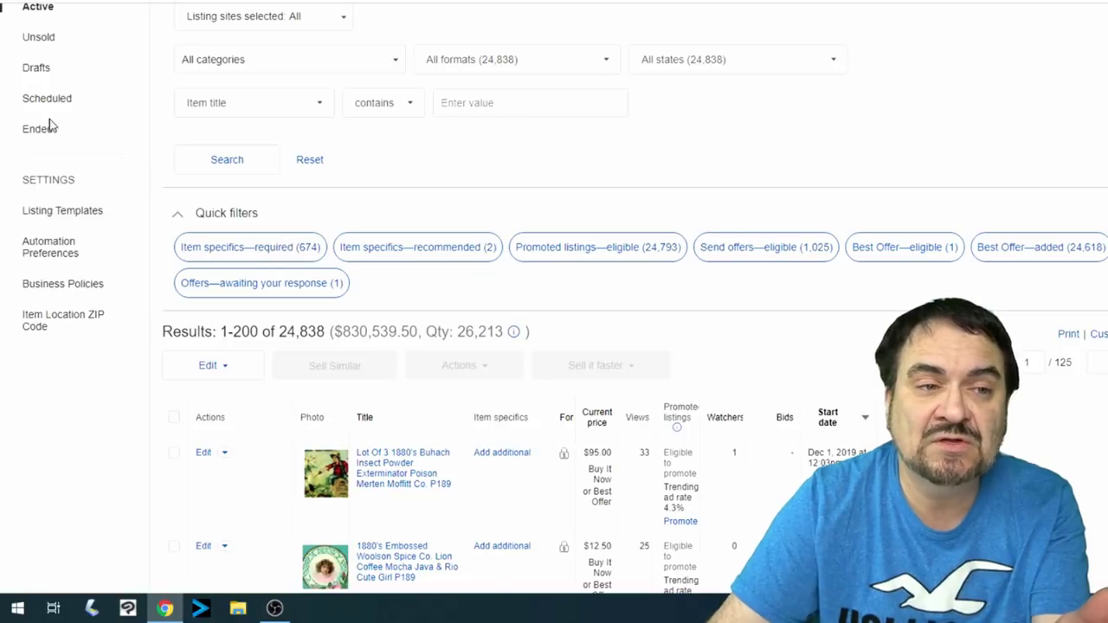
pyautogui.click(67, 1)
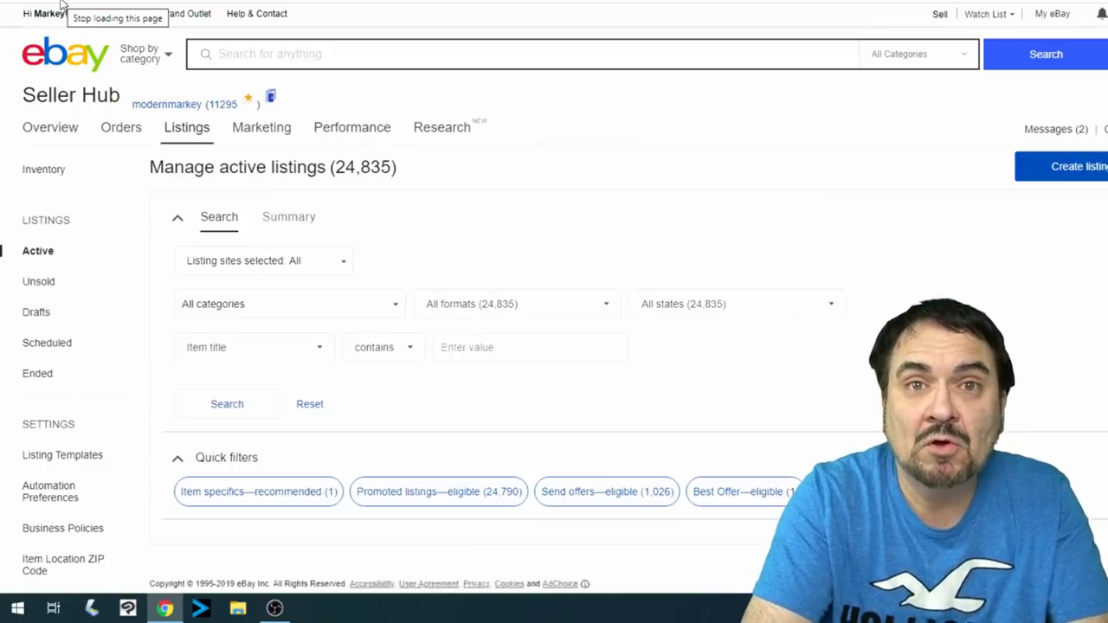
# Filter the active listings to the Holiday Collectibles store category
pyautogui.scroll(-1, 795, 318)
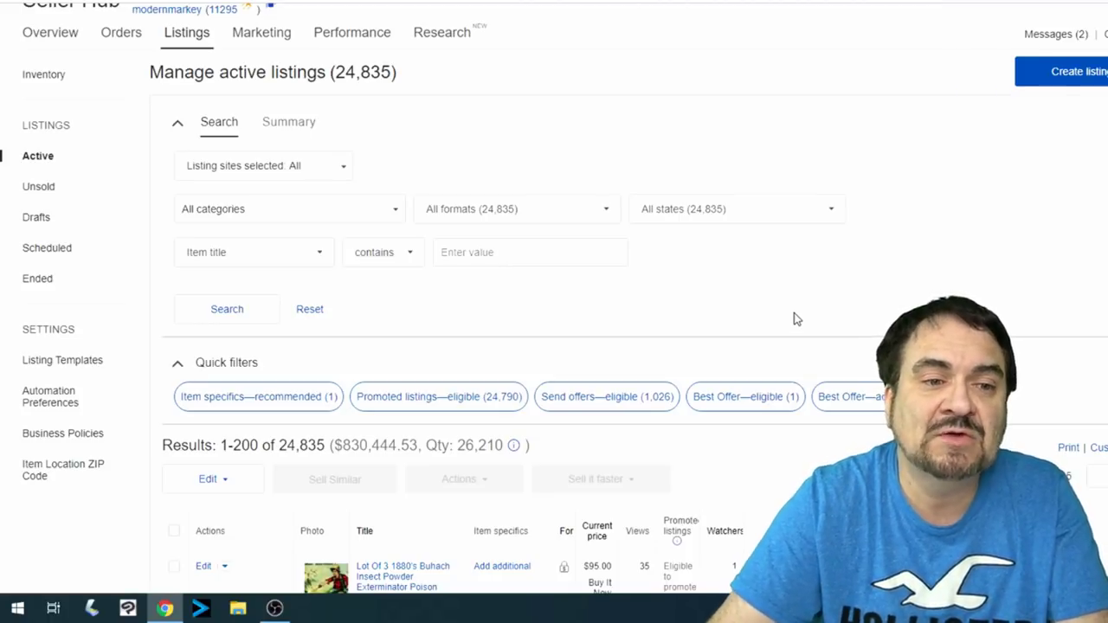
pyautogui.scroll(-1, 572, 229)
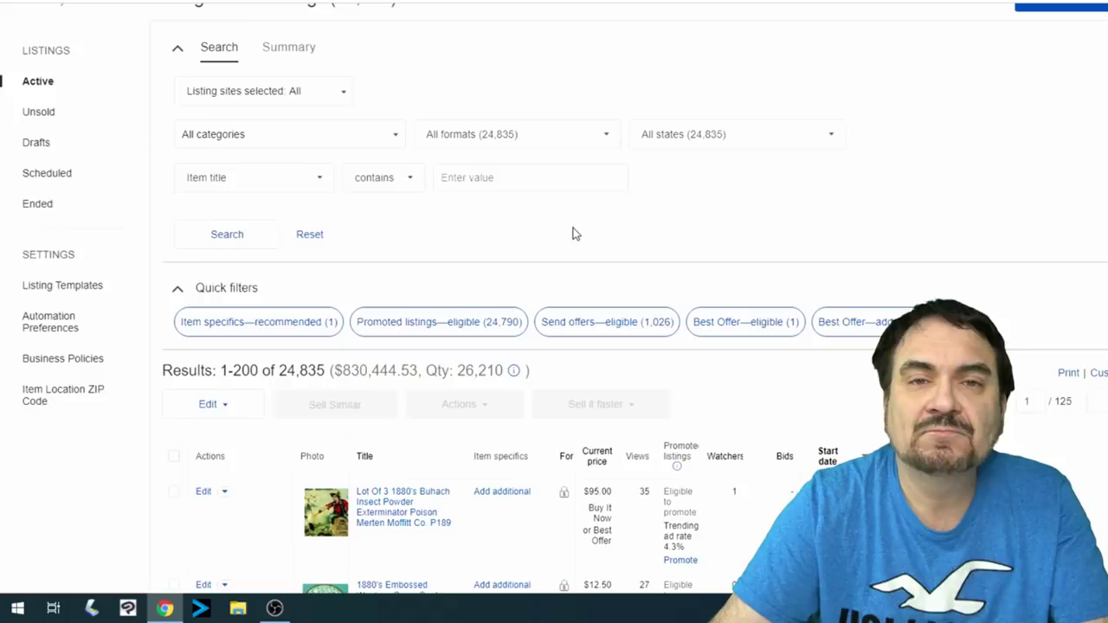
pyautogui.click(397, 135)
pyautogui.moveTo(399, 220); pyautogui.dragTo(400, 246)
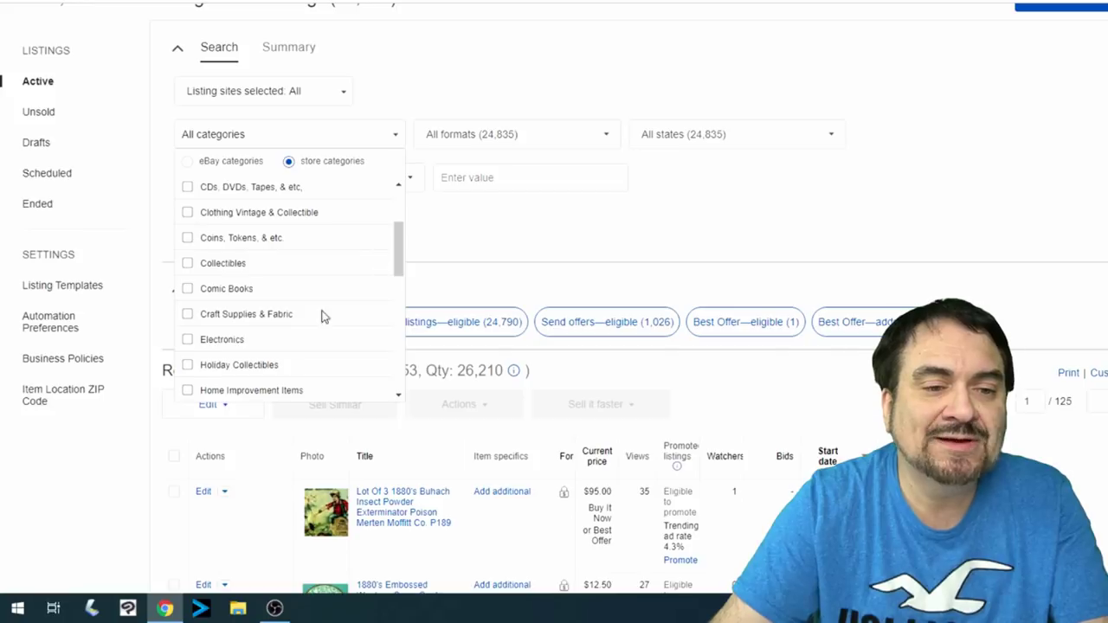
pyautogui.click(188, 365)
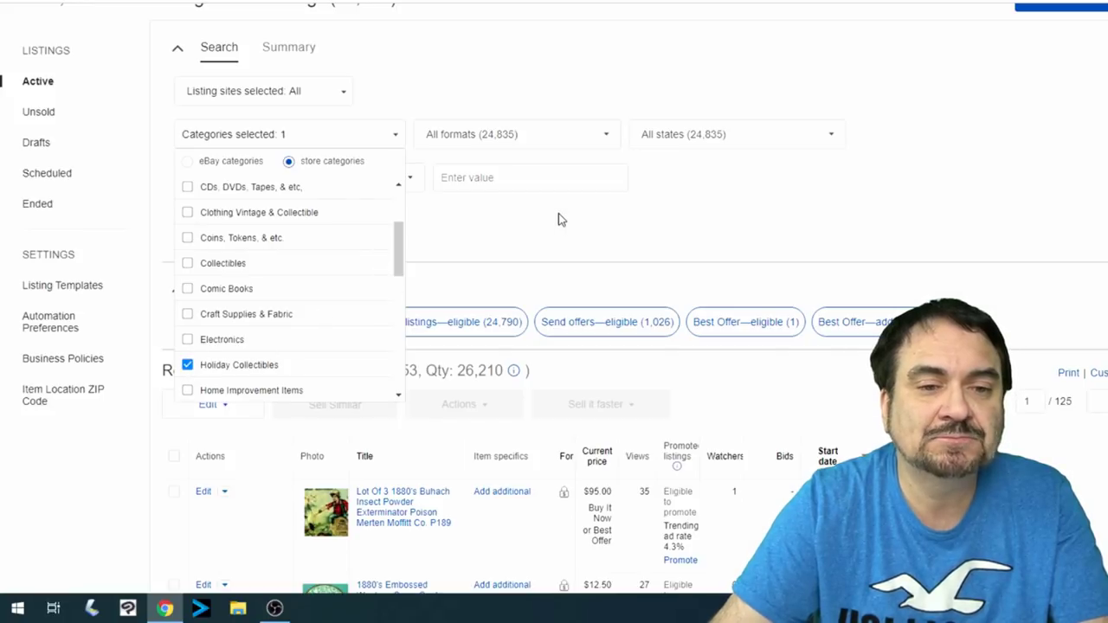
pyautogui.click(485, 226)
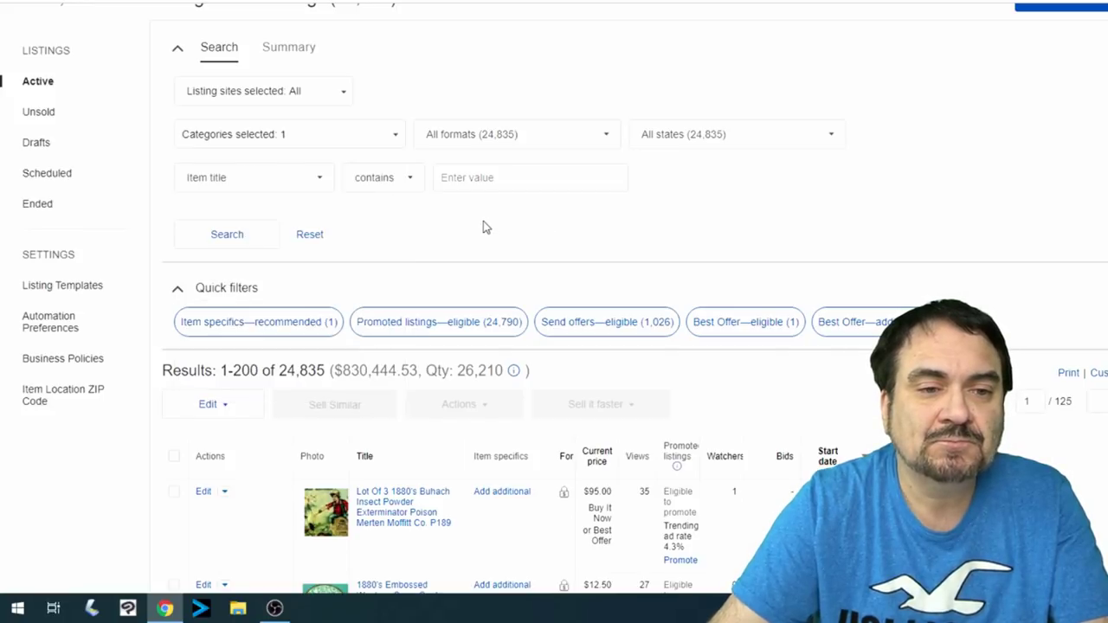
pyautogui.click(195, 237)
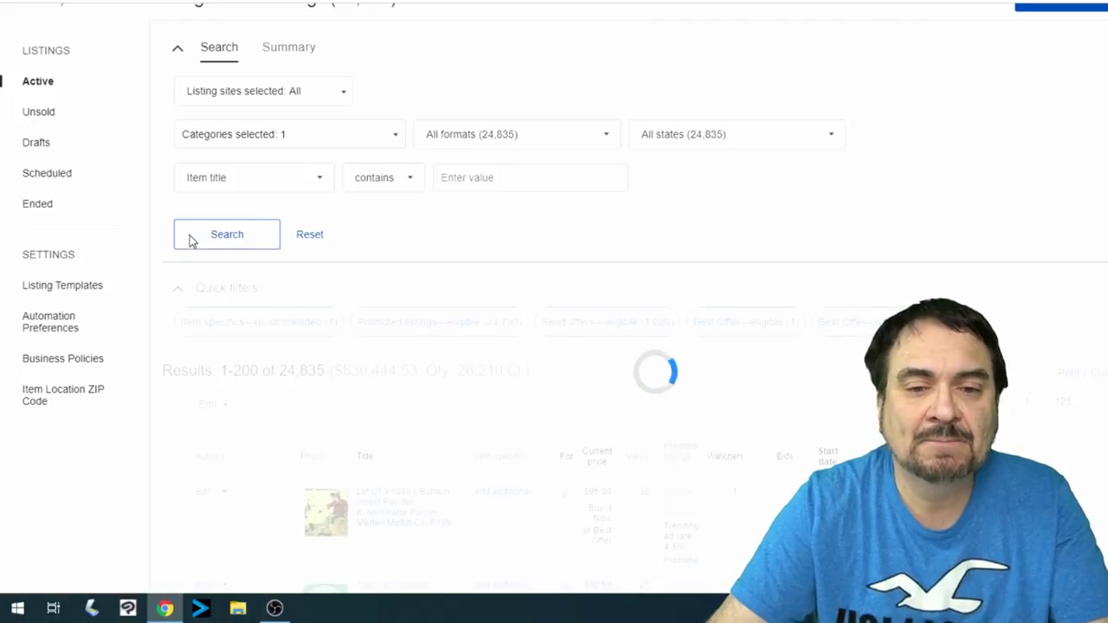
# Select the 1870's giant Victorian decoration listings: Kids Making Snowman, Christmas Tree Candles Toys and the five winged Christmas angels
pyautogui.scroll(-5, 177, 227)
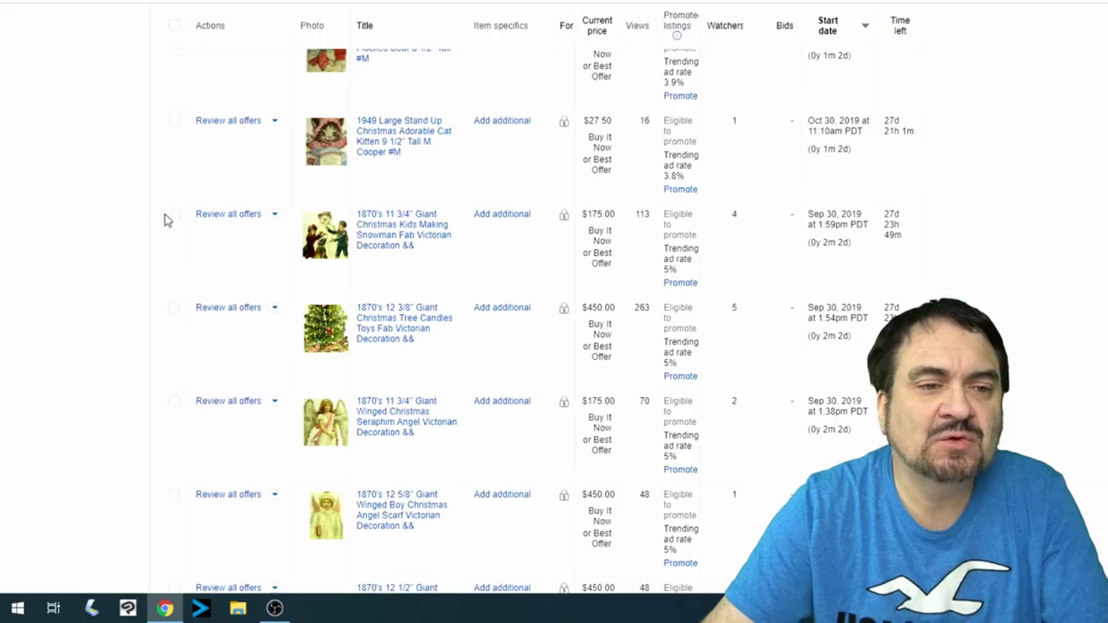
pyautogui.click(173, 216)
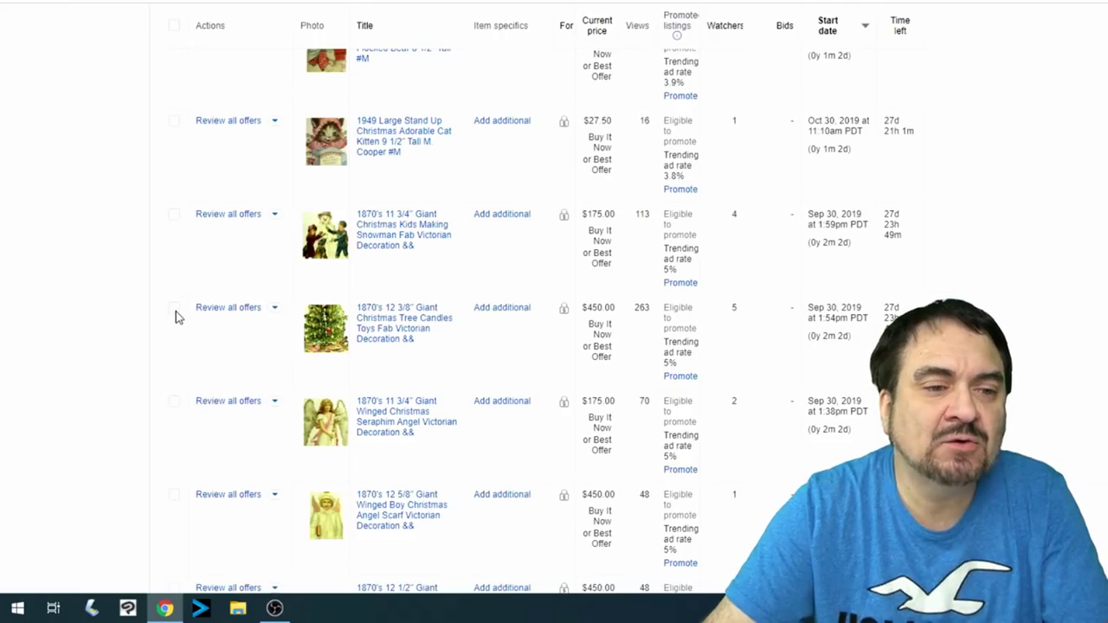
pyautogui.click(174, 311)
pyautogui.scroll(-1, 172, 338)
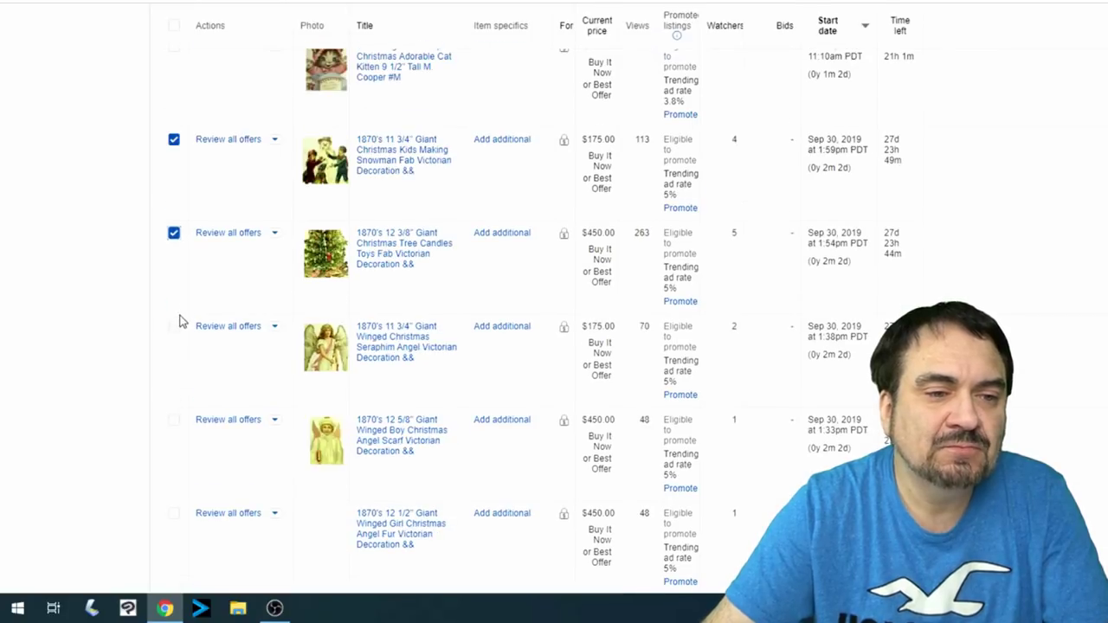
pyautogui.click(174, 326)
pyautogui.click(173, 419)
pyautogui.scroll(-2, 173, 407)
pyautogui.click(174, 364)
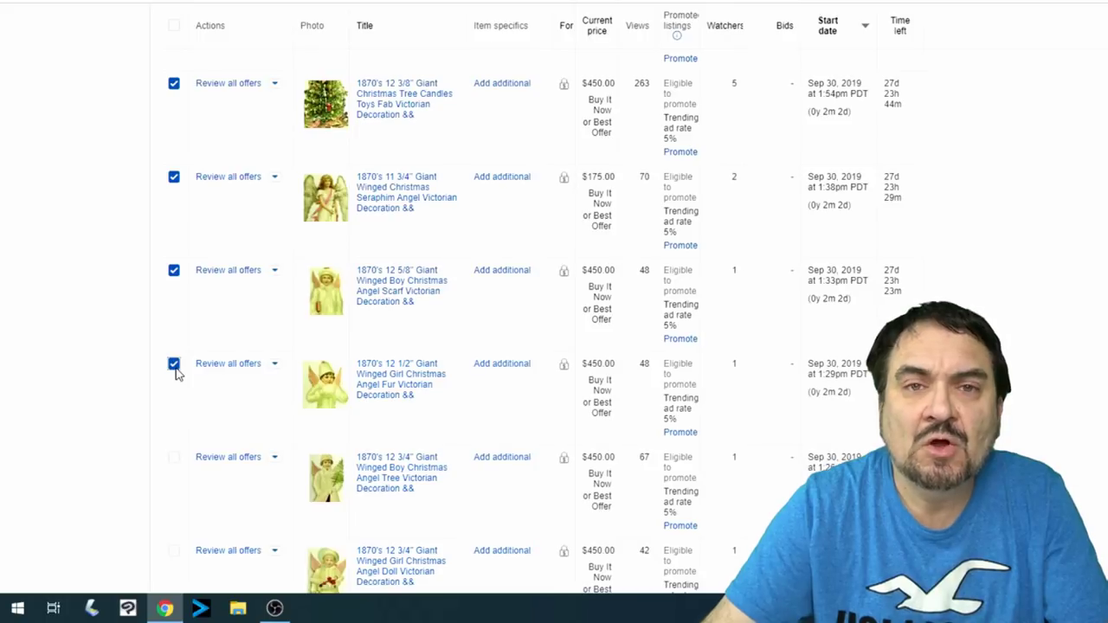
pyautogui.click(175, 458)
pyautogui.scroll(-2, 178, 455)
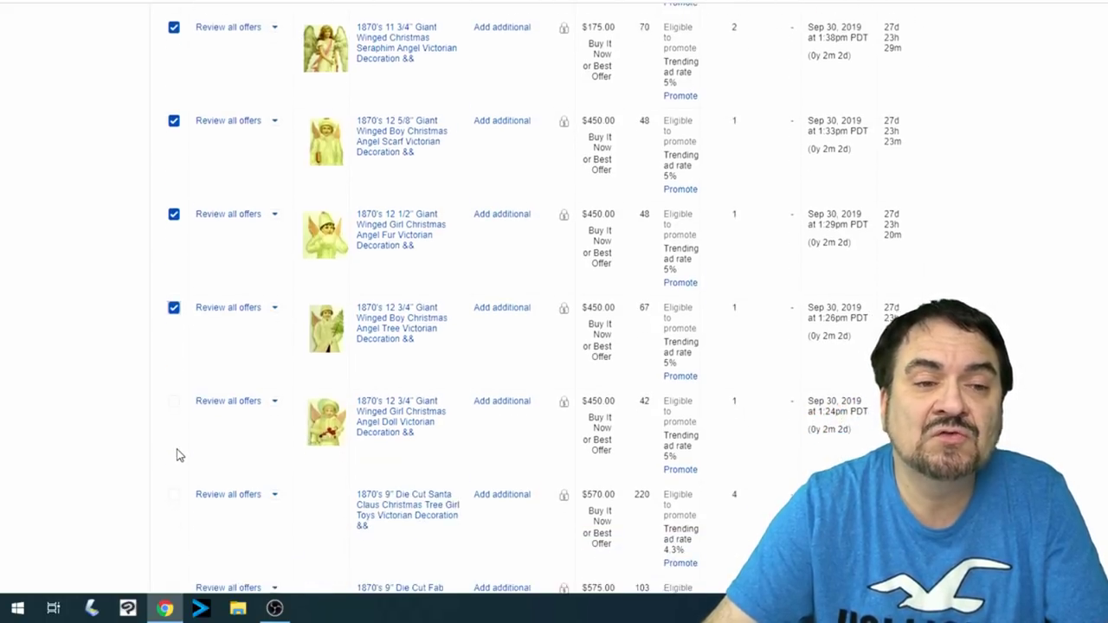
pyautogui.click(174, 403)
# Add the two 1870's 9" Die Cut Santa Claus Victorian decoration listings to the selection
pyautogui.scroll(-3, 173, 412)
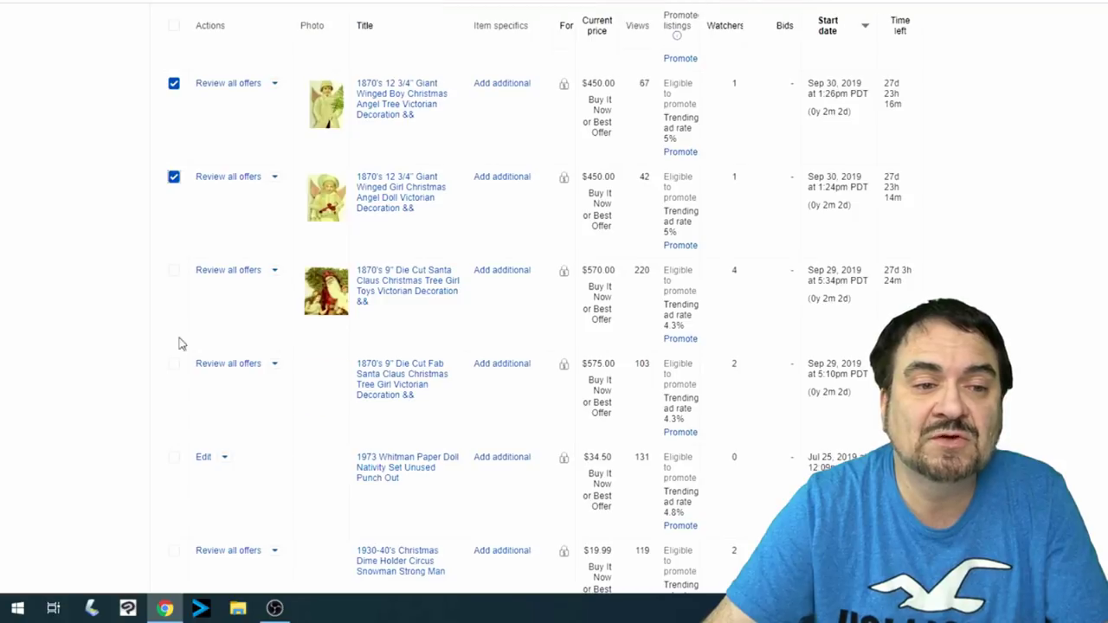
pyautogui.click(175, 275)
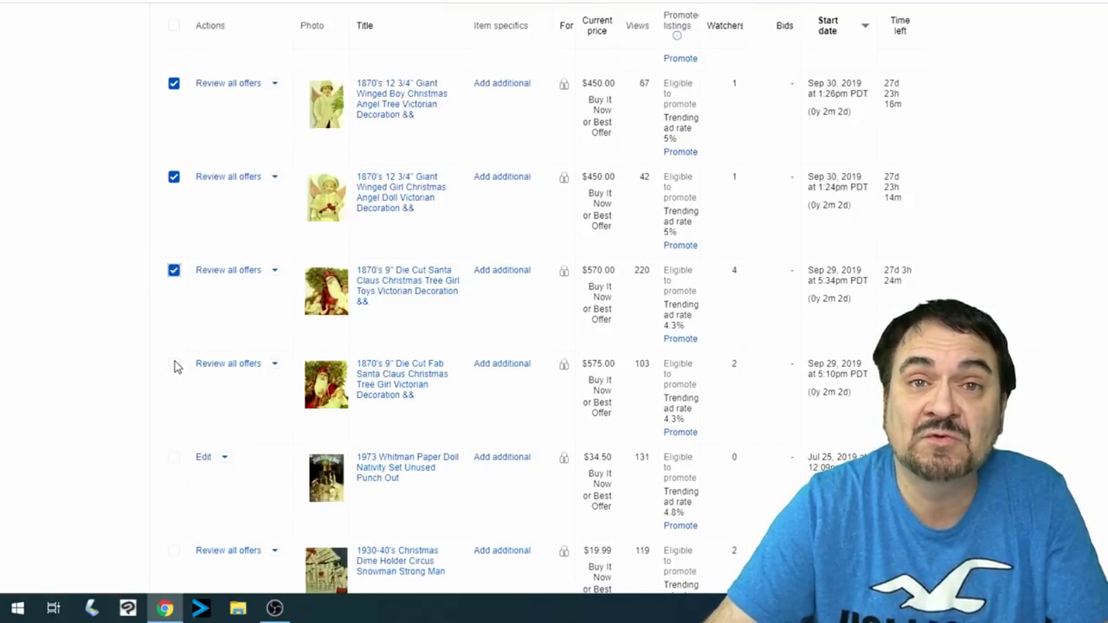
pyautogui.click(172, 364)
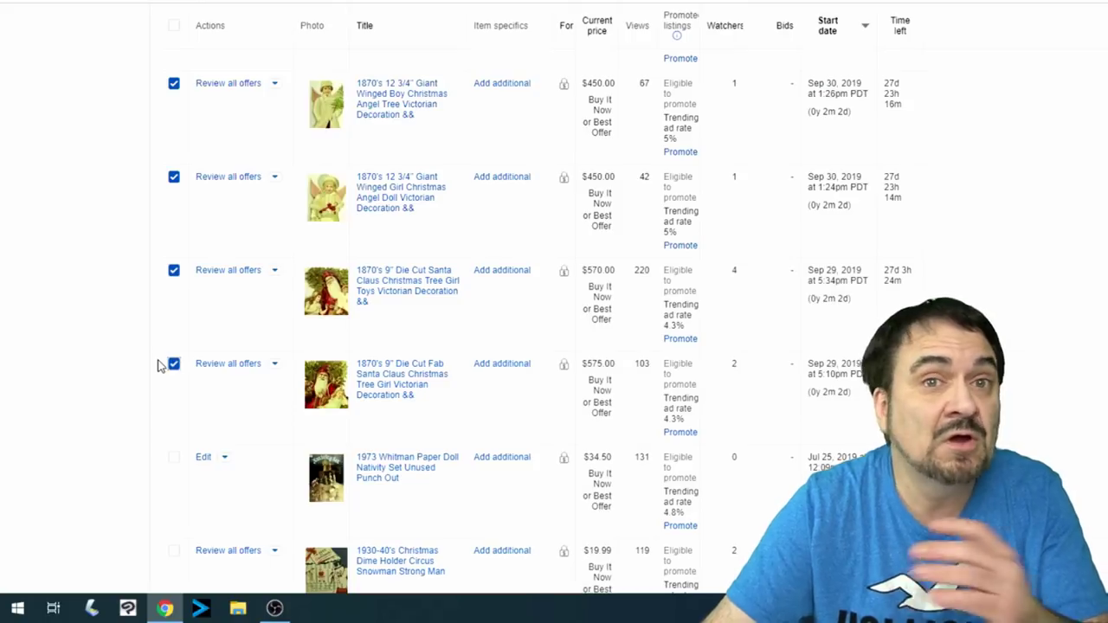
# Open the selected listings for editing, replacing the existing listings already in progress with the ones just selected
pyautogui.scroll(10, 37, 65)
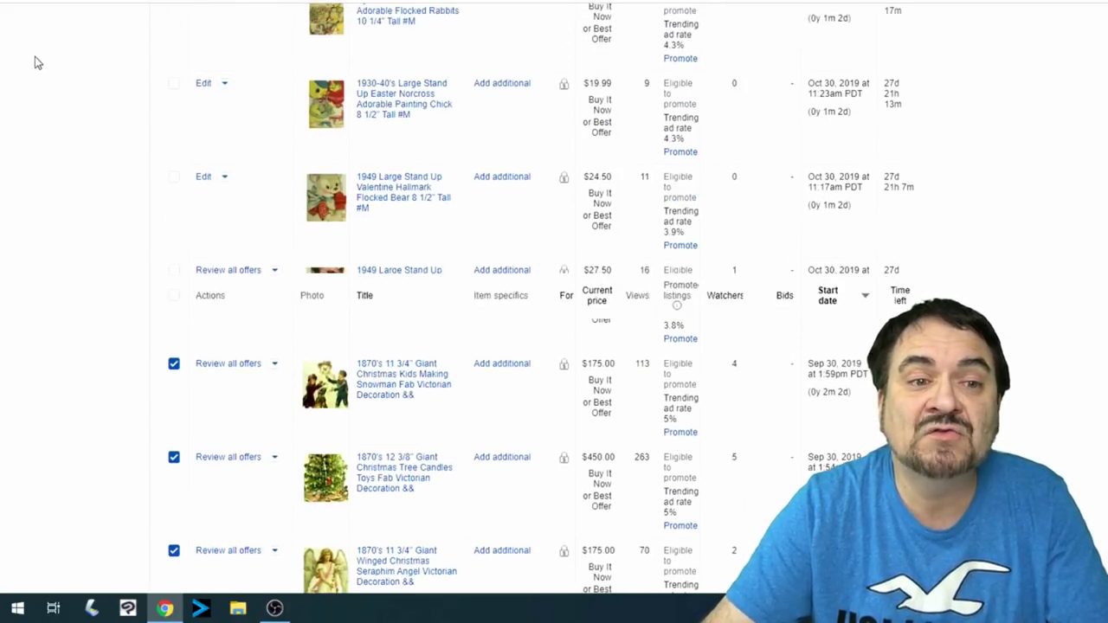
pyautogui.scroll(3, 35, 54)
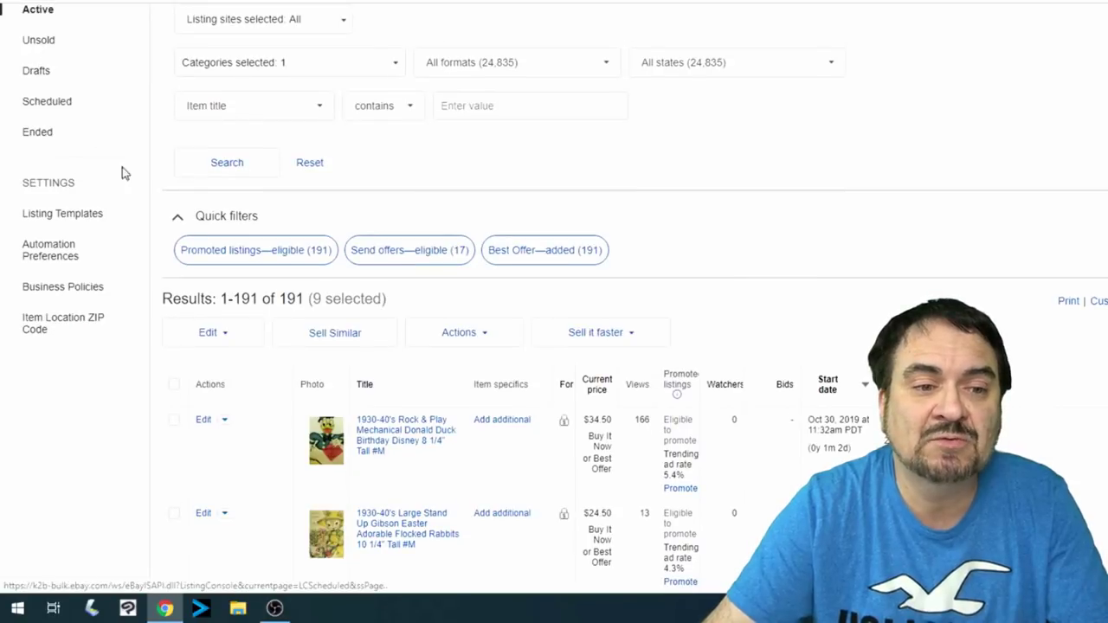
pyautogui.click(225, 329)
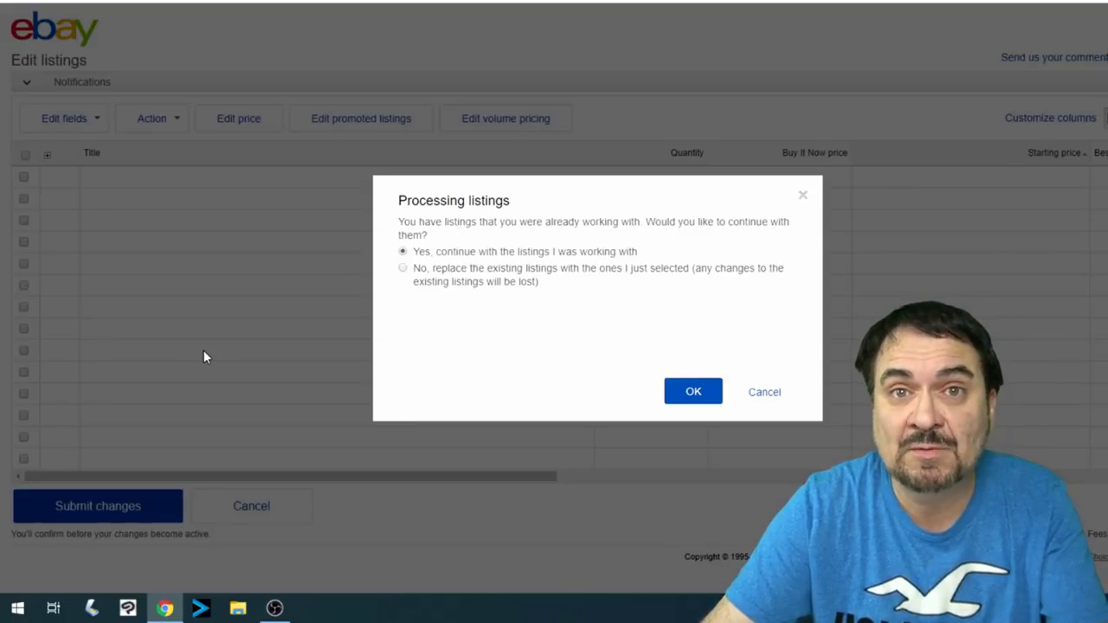
pyautogui.click(402, 269)
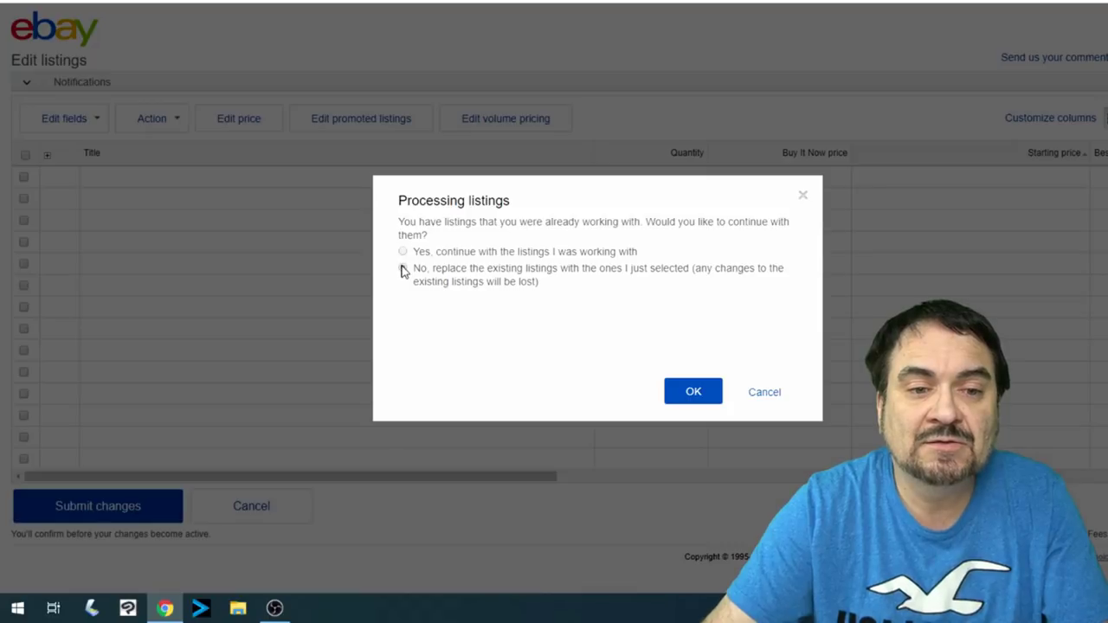
pyautogui.click(693, 391)
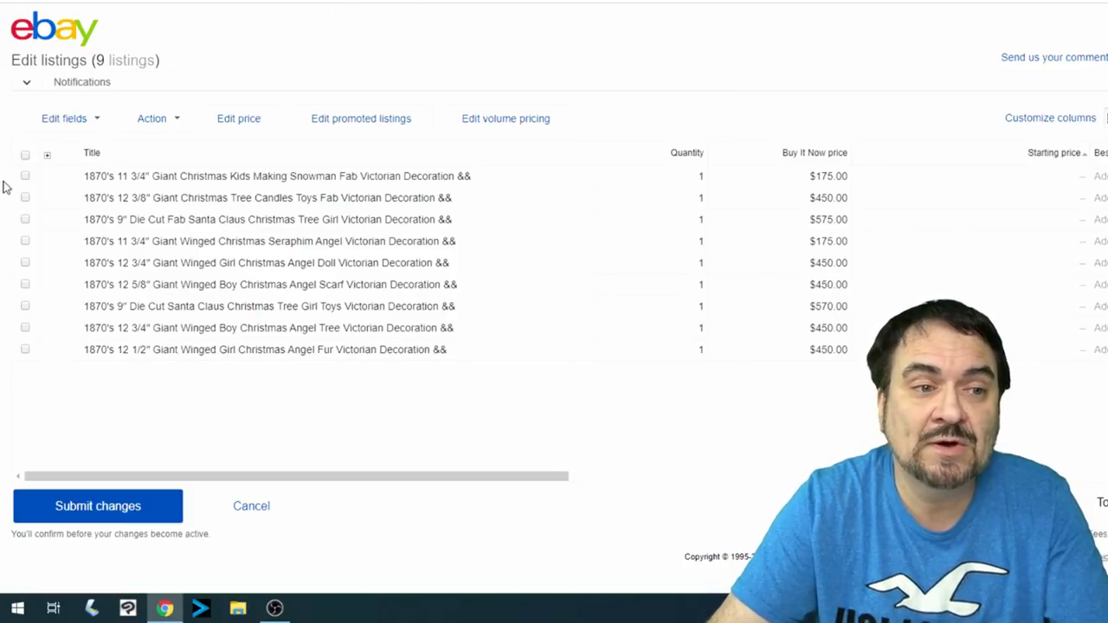
# Select all nine listings, set their item specifics to be edited in bulk and expand the Other Vintage Christmas group
pyautogui.click(25, 156)
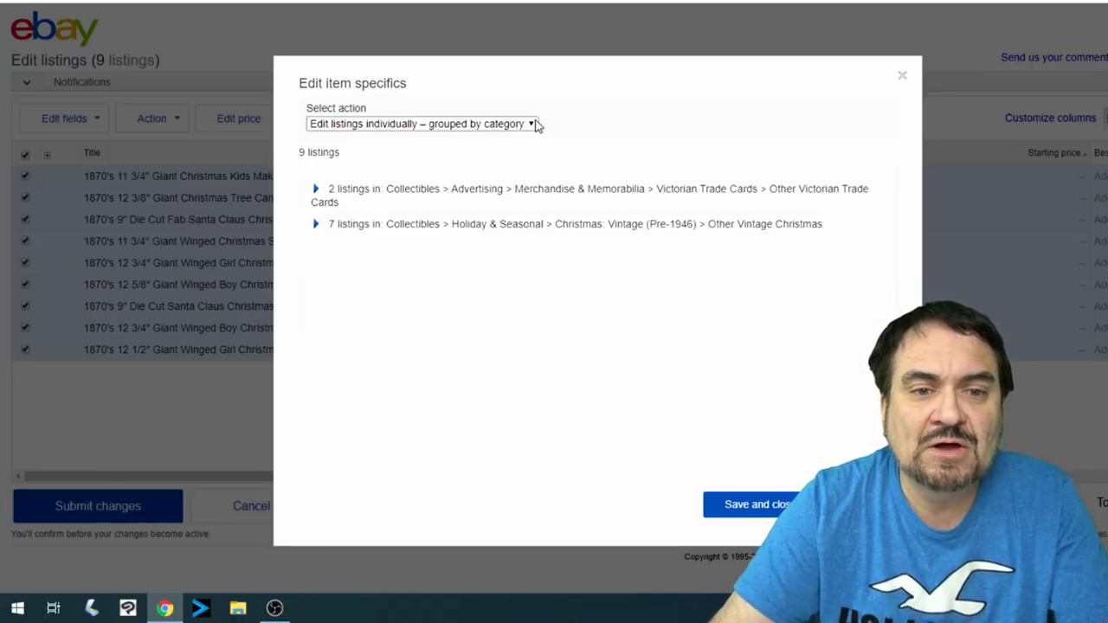
pyautogui.click(531, 124)
pyautogui.click(455, 139)
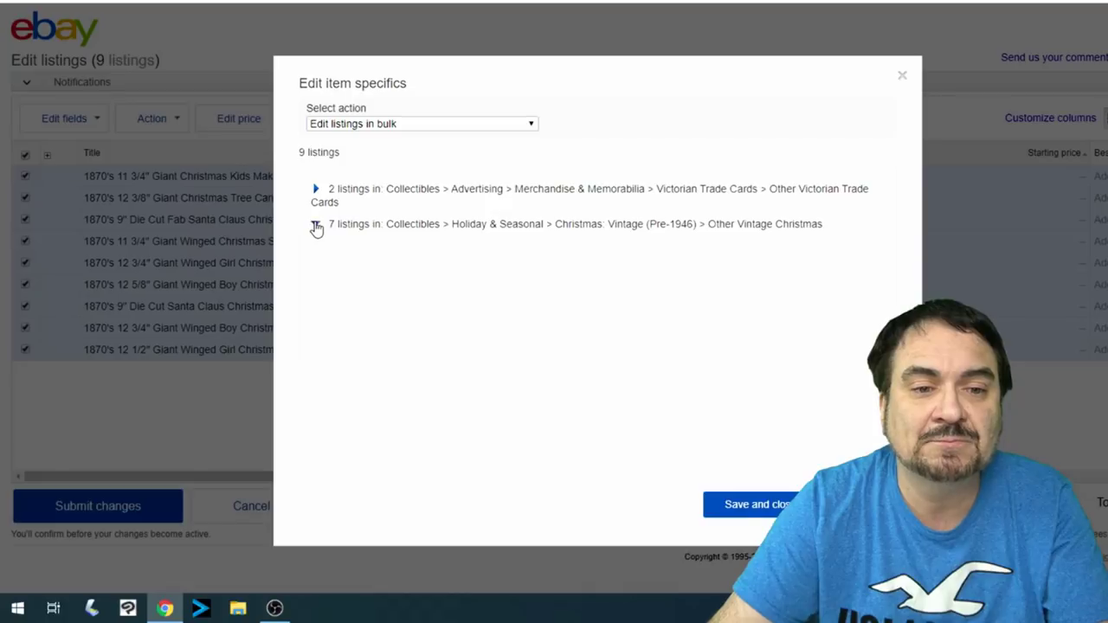
pyautogui.click(316, 225)
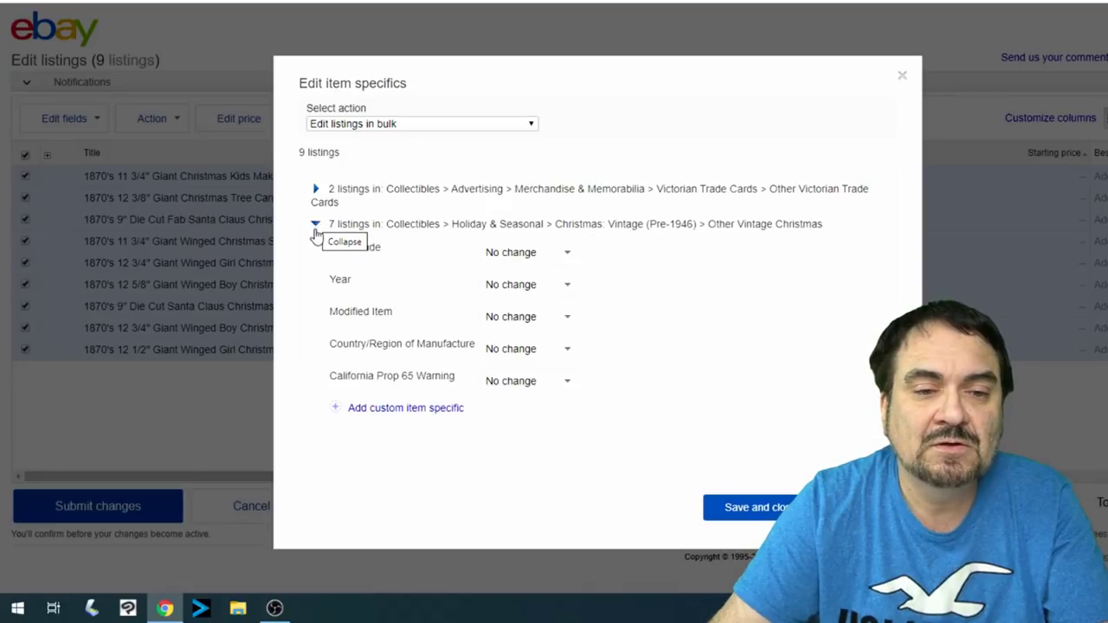
# Add a custom item specific named "Christmas Decorations" to the Other Vintage Christmas group, leaving its value empty
pyautogui.click(408, 409)
pyautogui.click(587, 277)
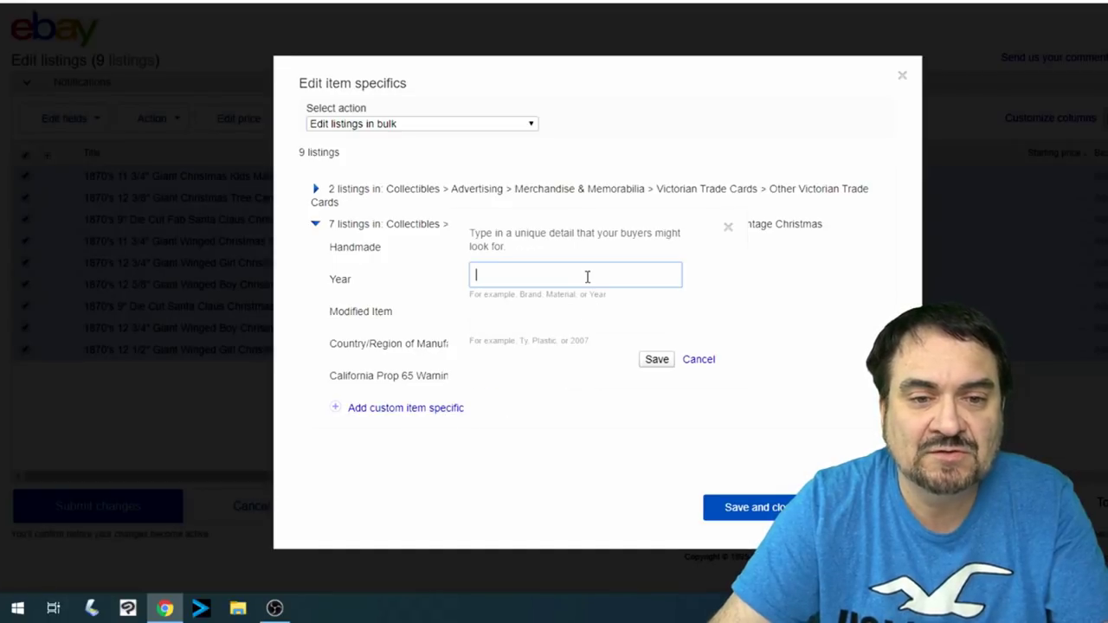
pyautogui.write('Christmas Dec')
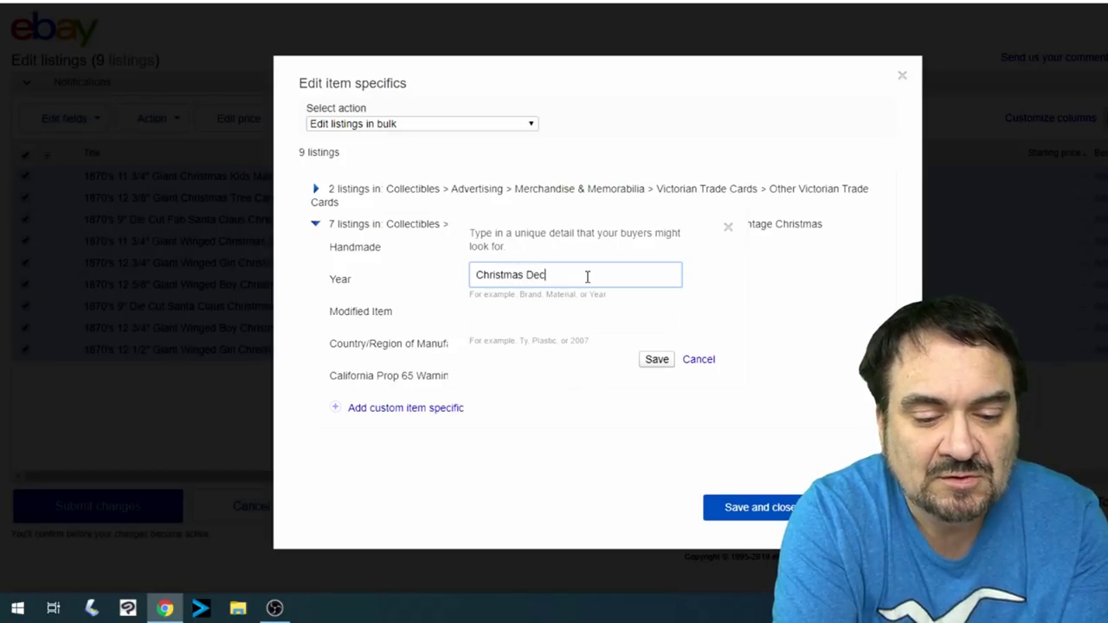
pyautogui.write('orations')
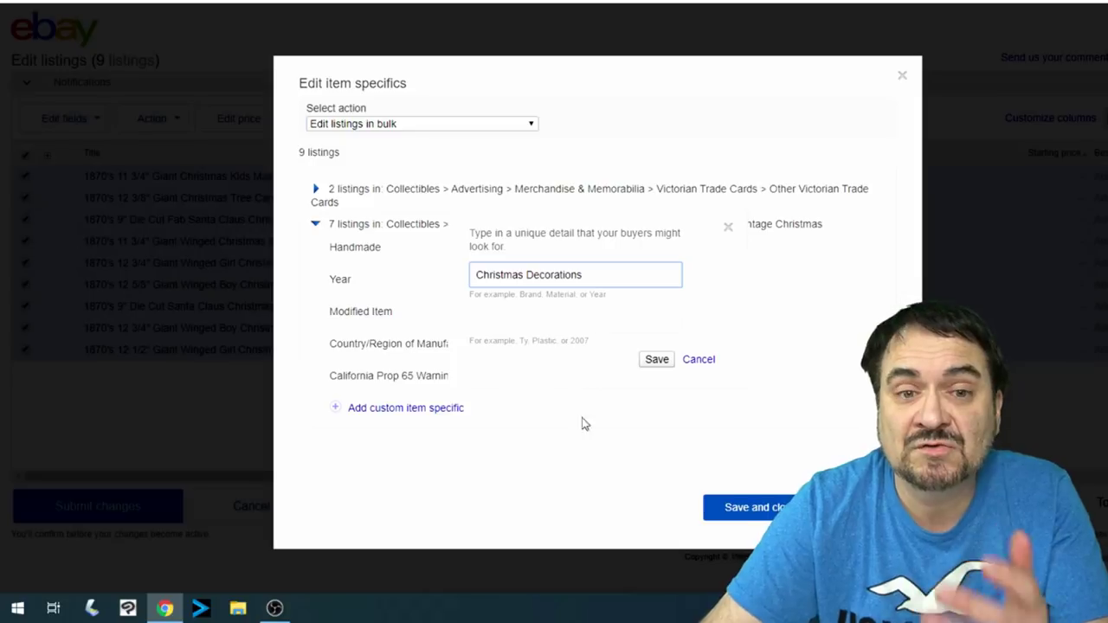
pyautogui.click(655, 359)
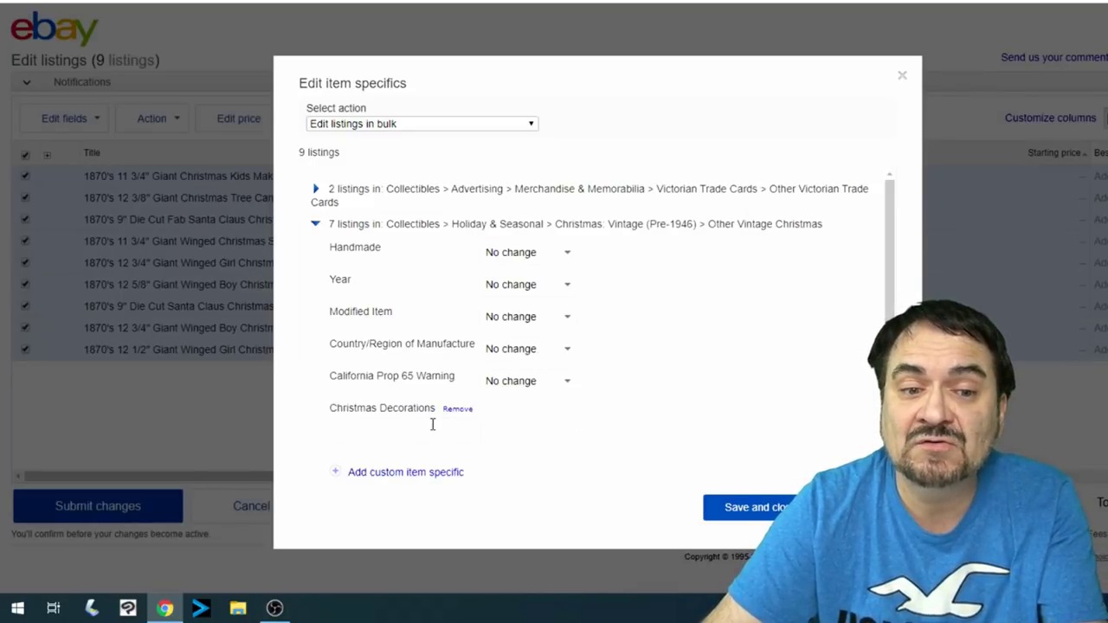
# Add a second custom item specific named "Victorian Christmas" to the same group, leaving its value empty
pyautogui.click(433, 479)
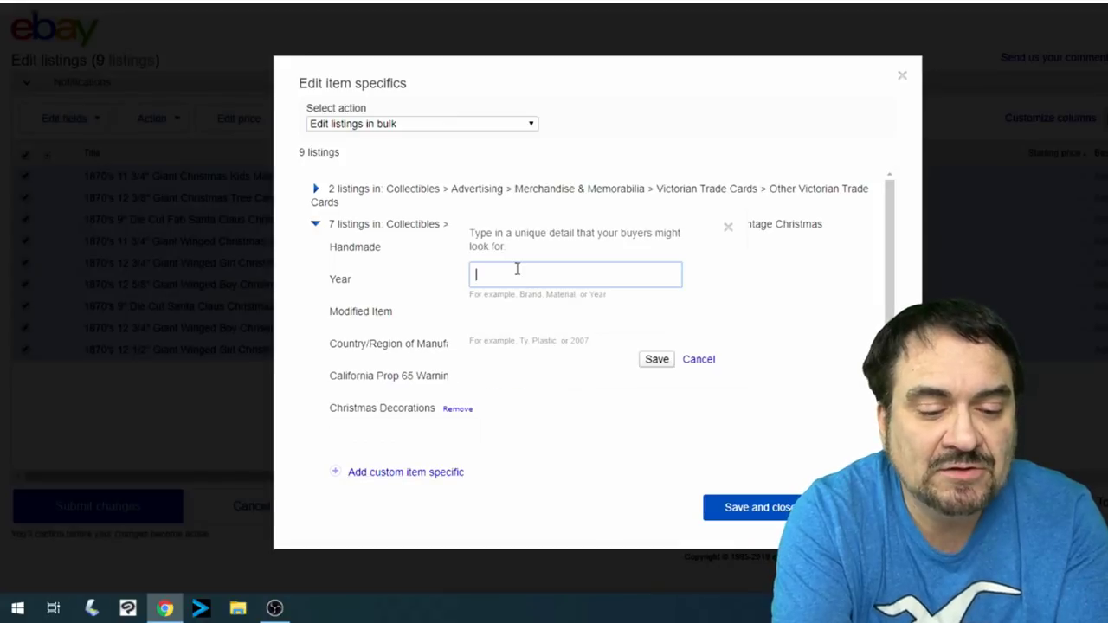
pyautogui.write('Victorian C')
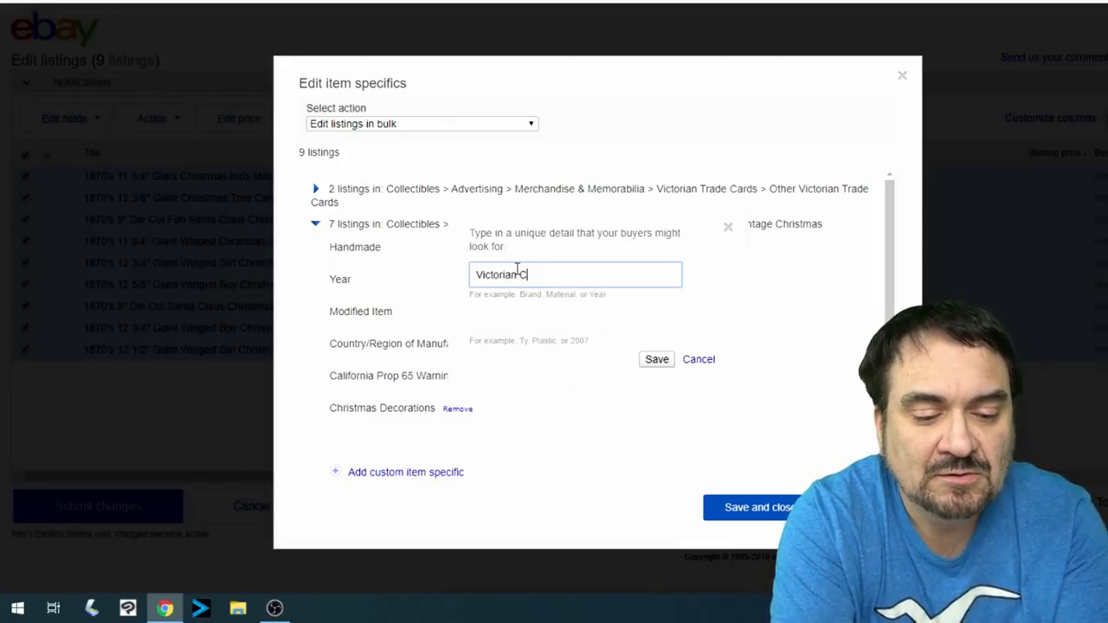
pyautogui.write('hristmaian Christmas')
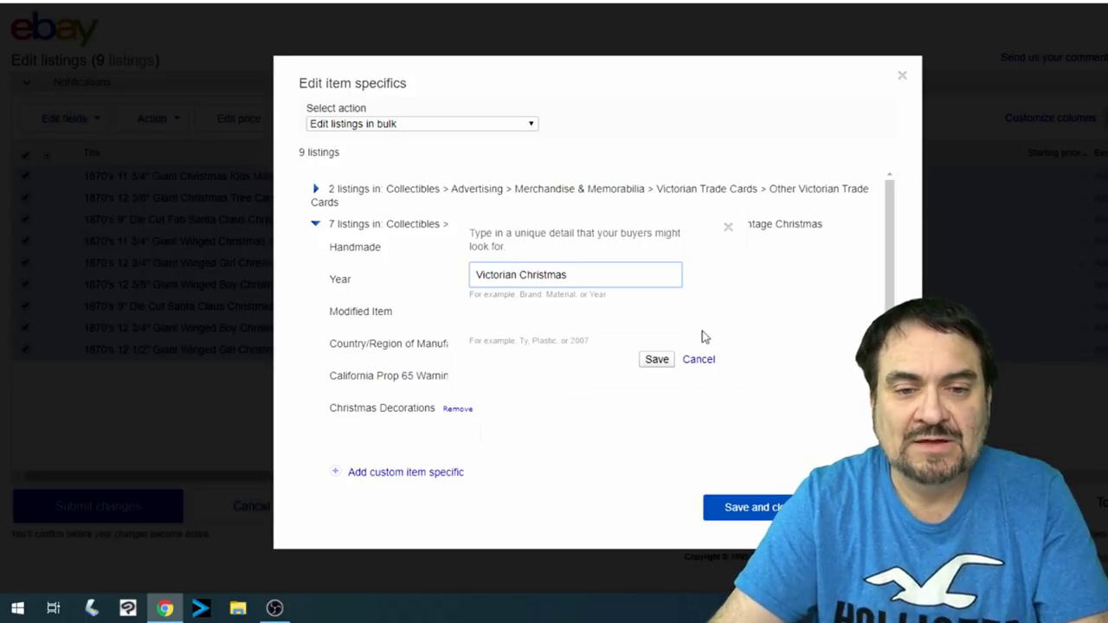
pyautogui.click(657, 360)
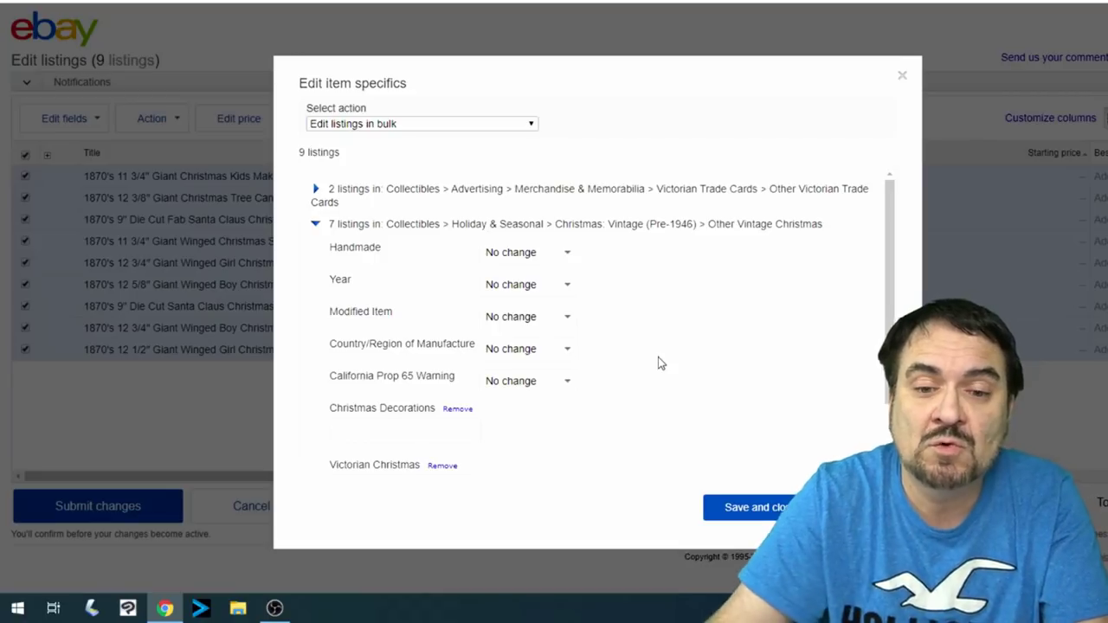
# Save the bulk item specifics edits, then submit and confirm the changes for all nine listings
pyautogui.click(765, 508)
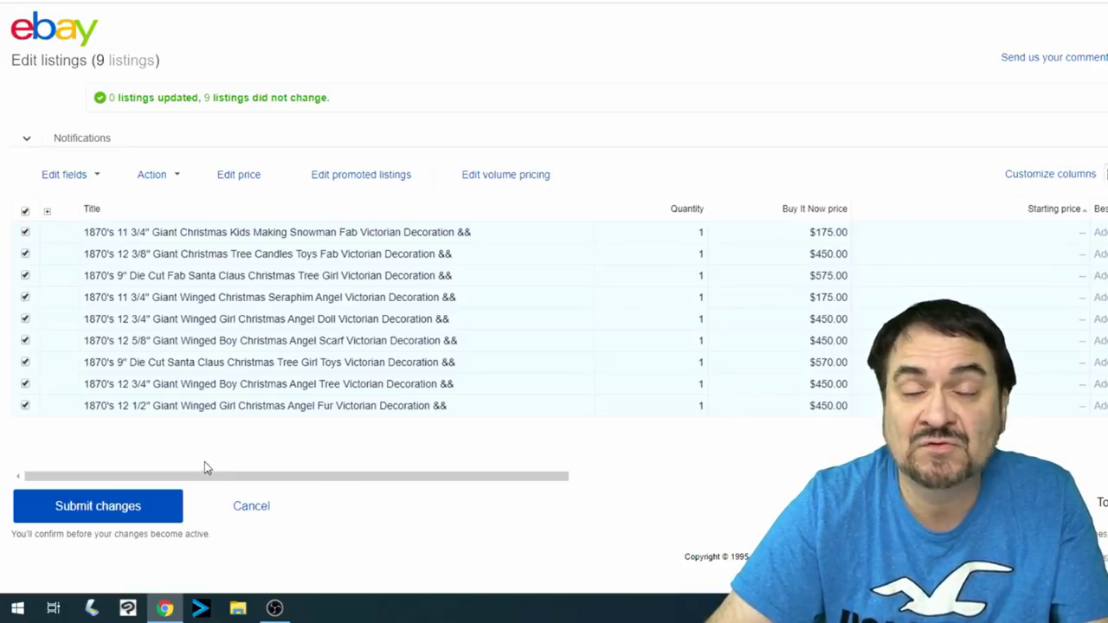
pyautogui.click(102, 505)
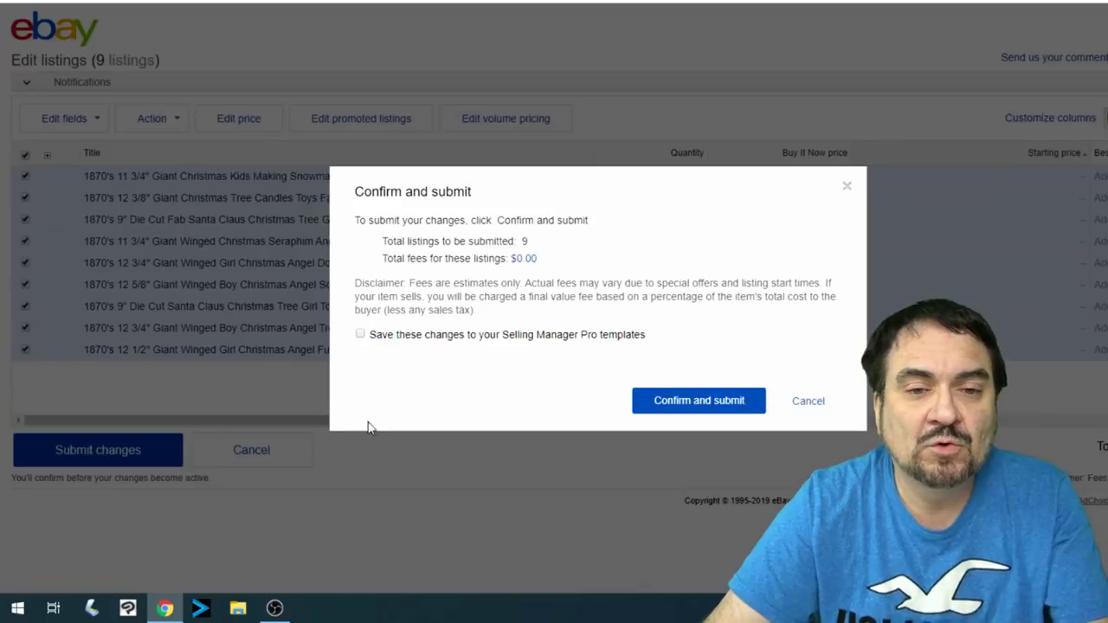
pyautogui.click(672, 407)
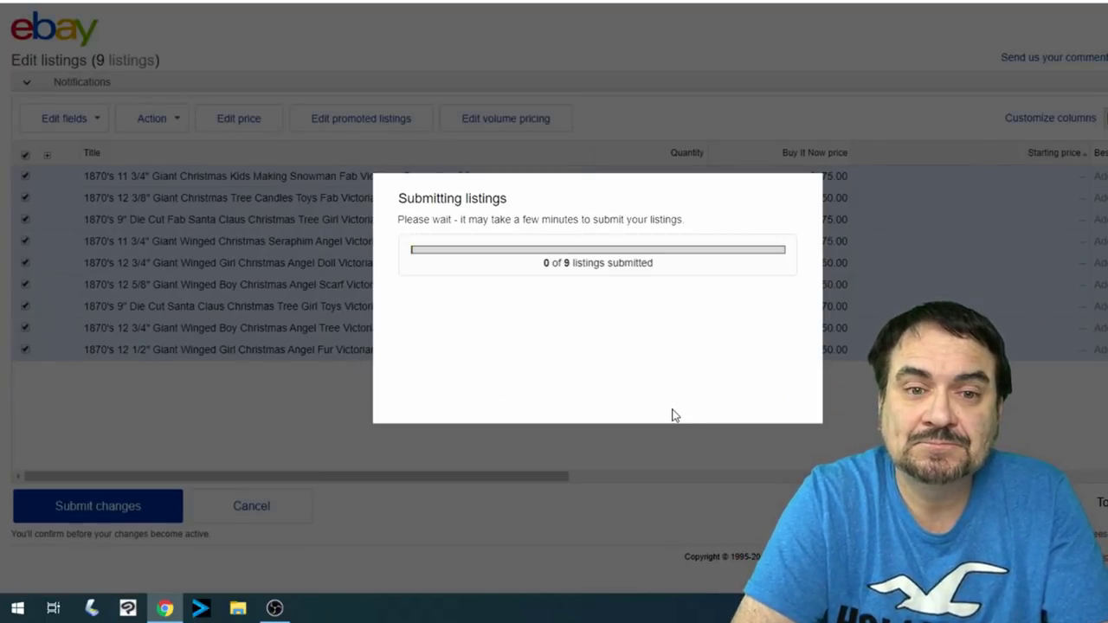
pyautogui.click(806, 411)
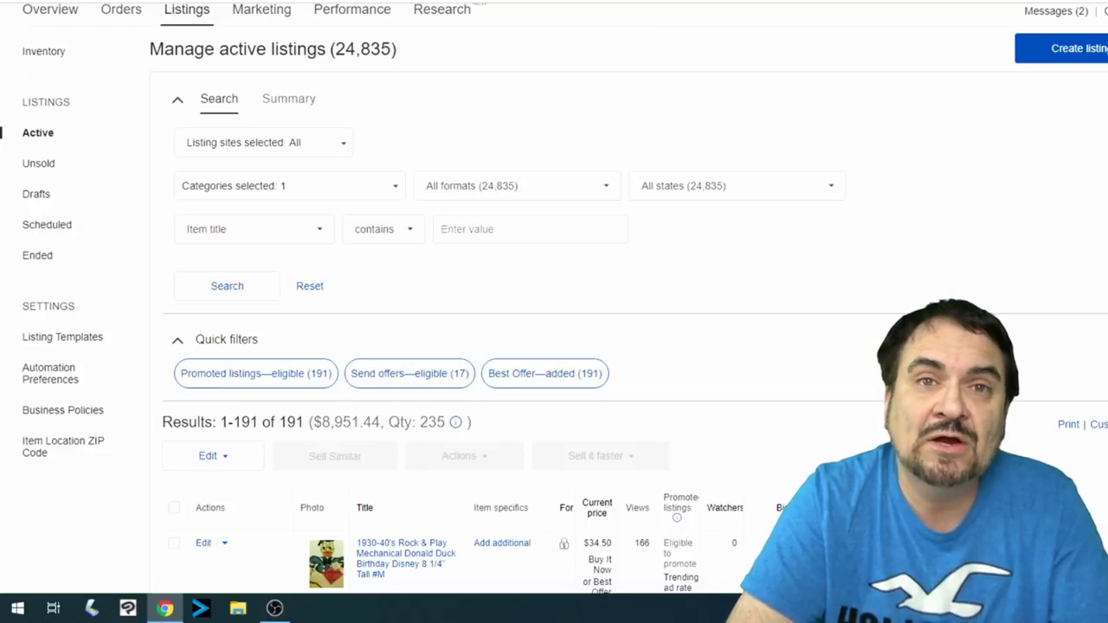
# Remove the Holiday Collectibles store category filter and search the active listings across all categories
pyautogui.click(397, 187)
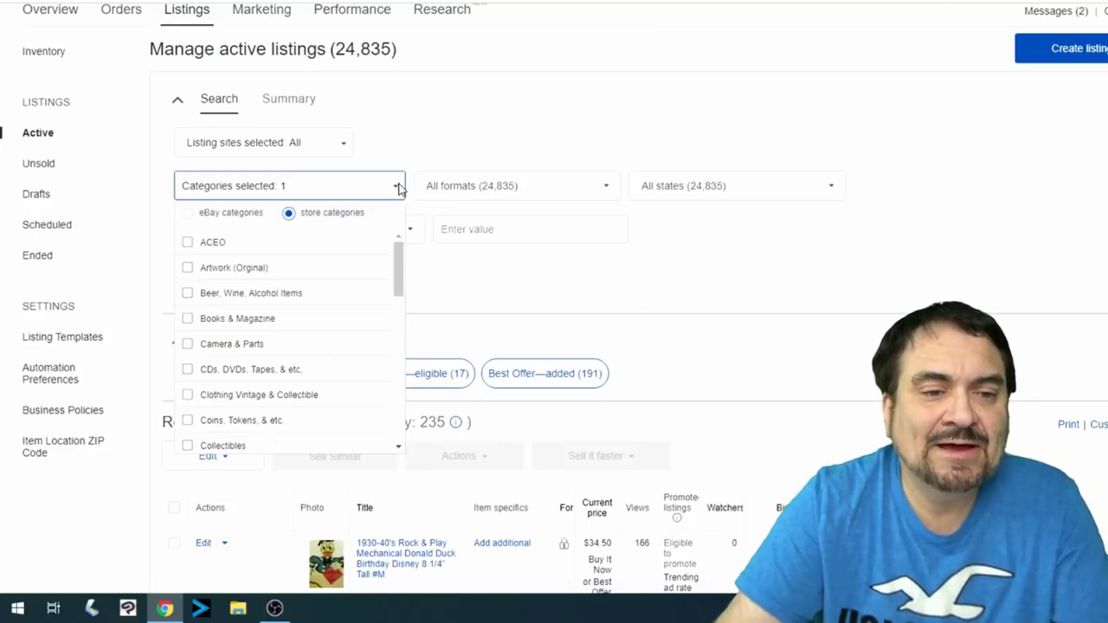
pyautogui.moveTo(398, 267); pyautogui.dragTo(401, 327)
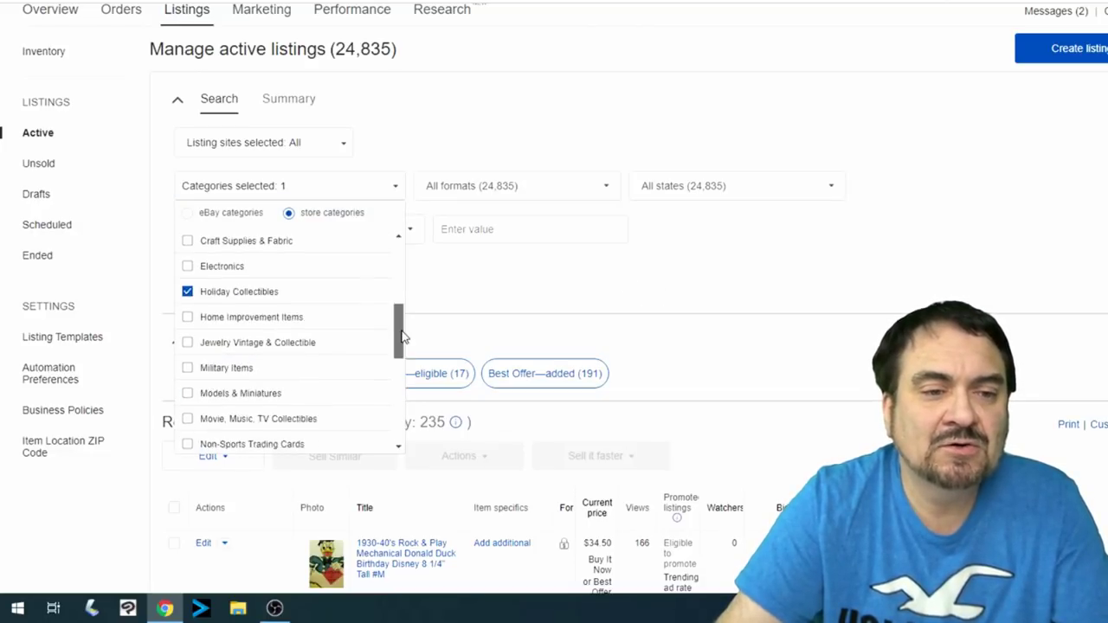
pyautogui.click(188, 288)
pyautogui.click(525, 299)
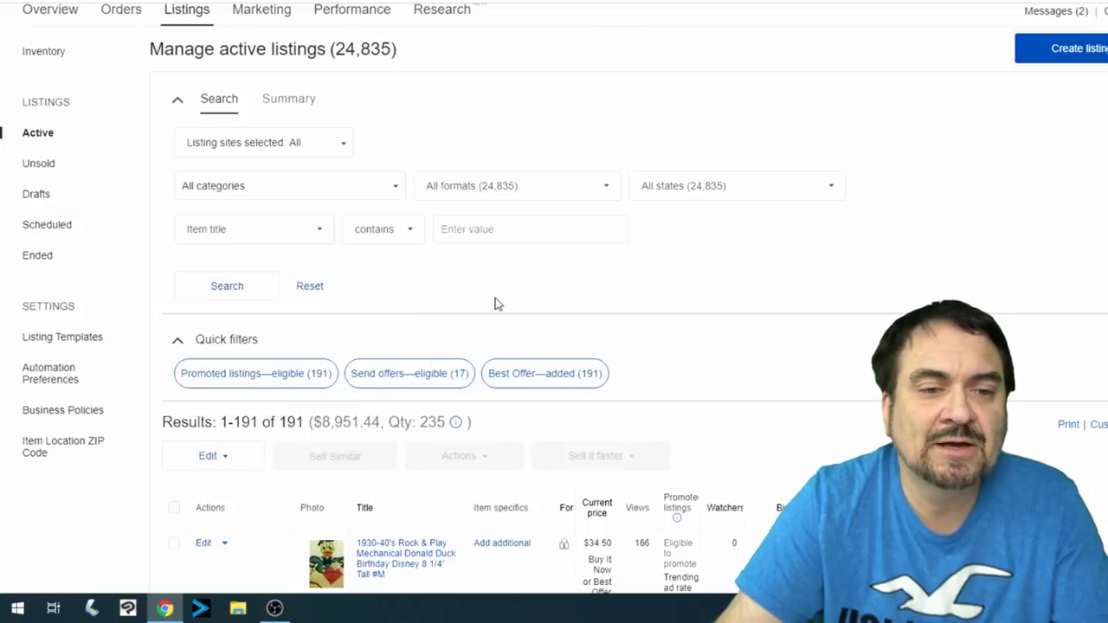
pyautogui.click(238, 282)
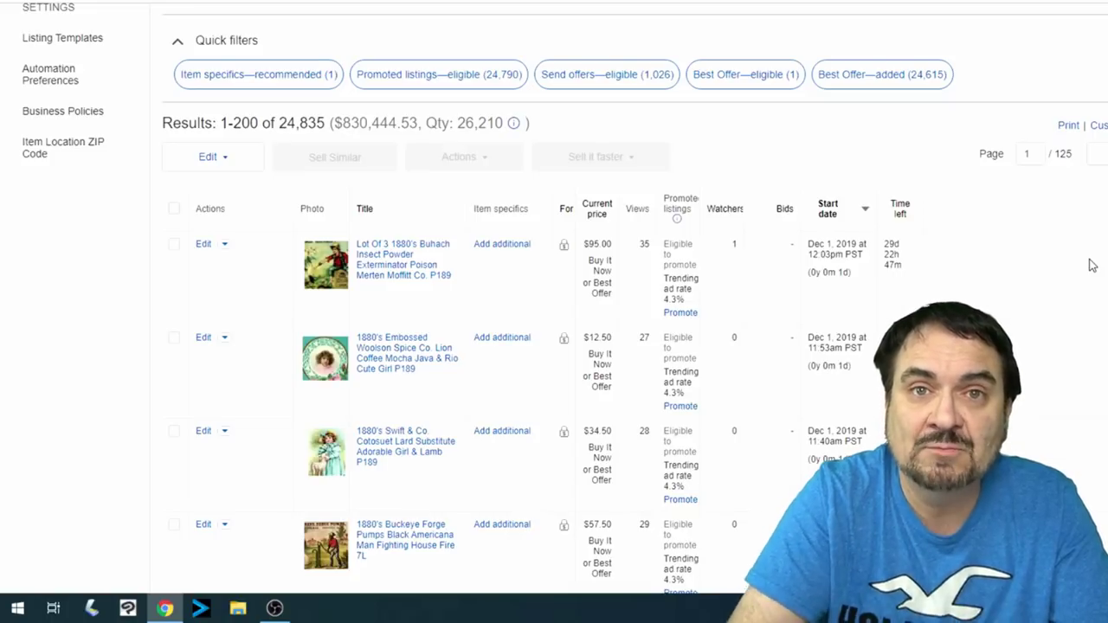
pyautogui.scroll(-3, 1086, 140)
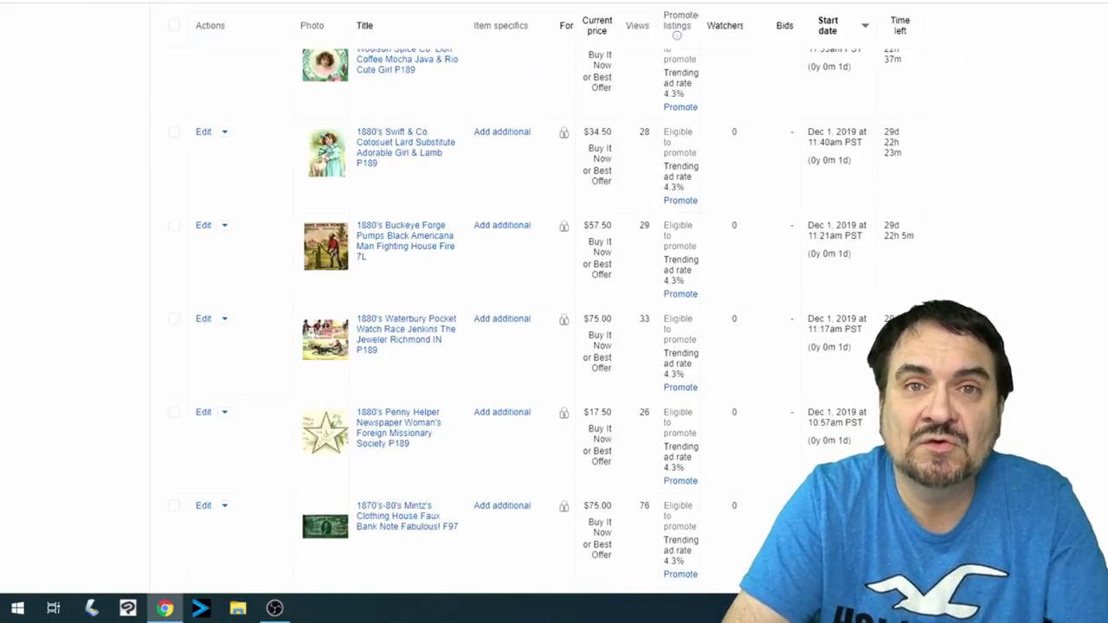